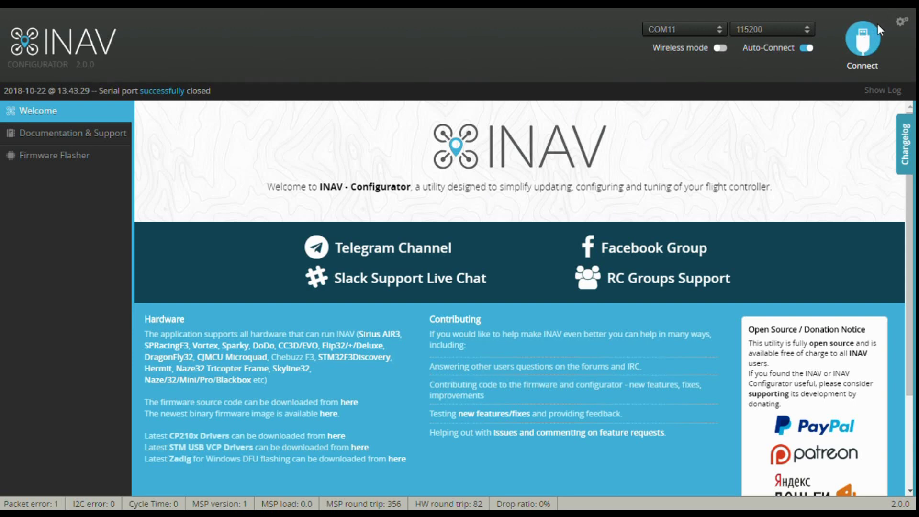
Connect to the flight controller and show the Ports table with MSP on USB VCP and UART1
click(866, 39)
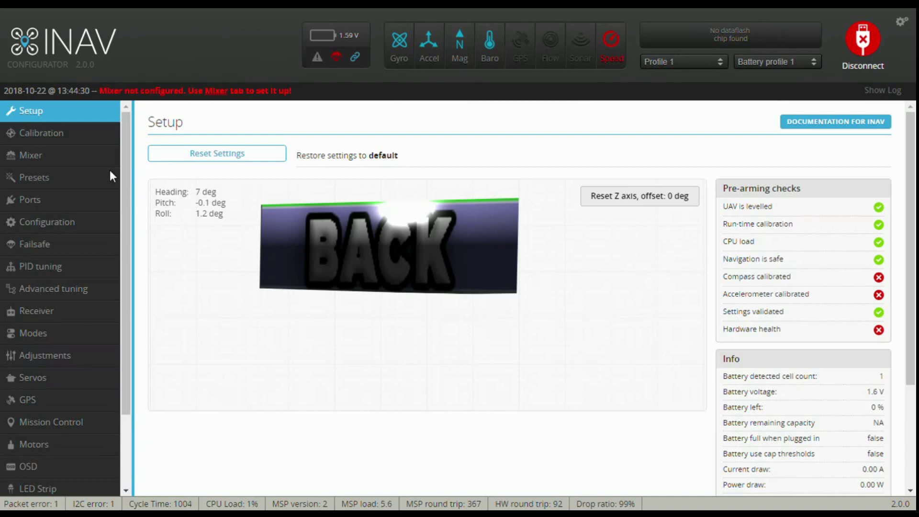
click(46, 201)
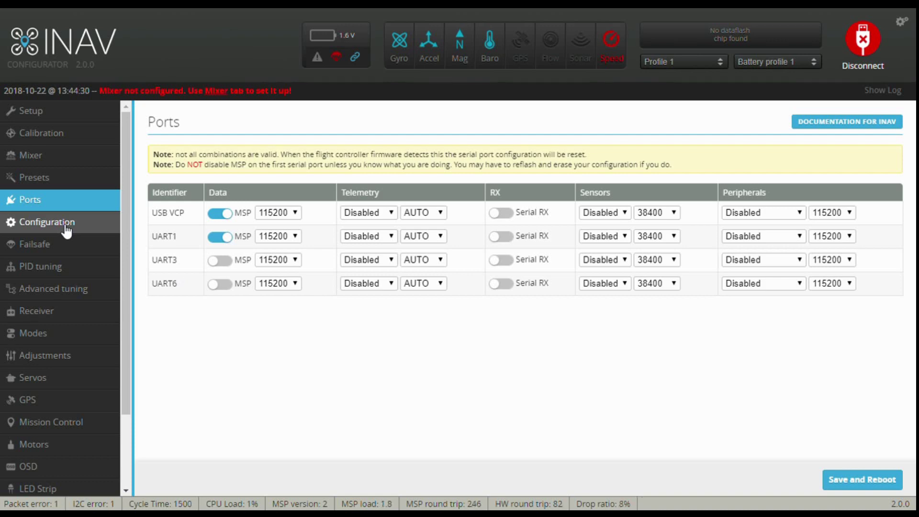
In Configuration, set Receiver Mode to Serial-based receiver with SBUS provider
click(66, 230)
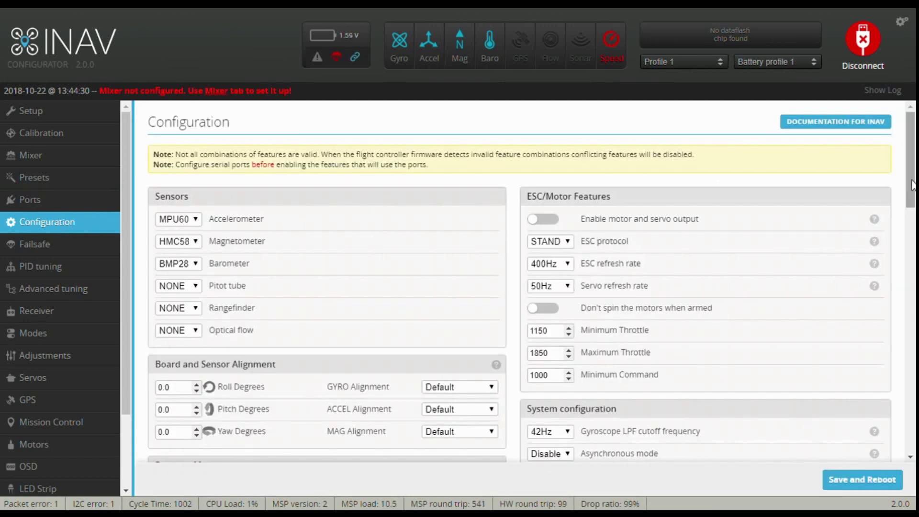
drag(912, 187, 915, 243)
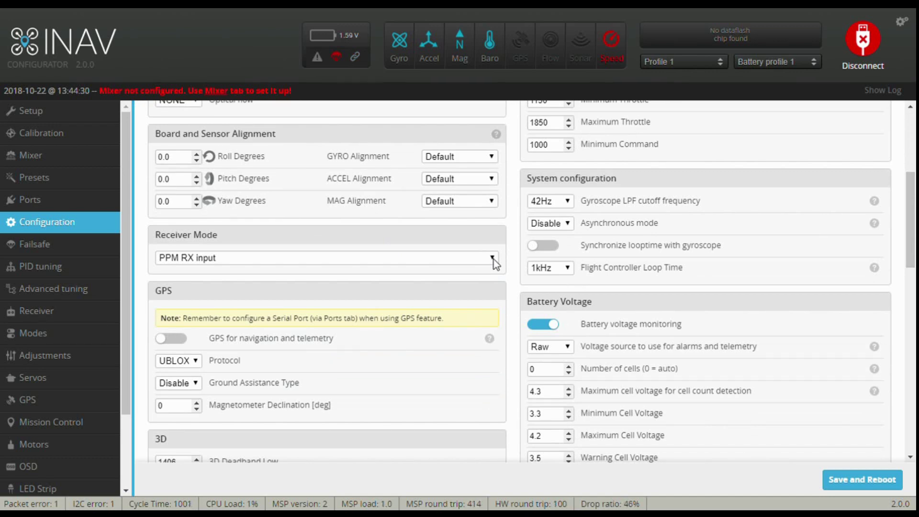
click(329, 274)
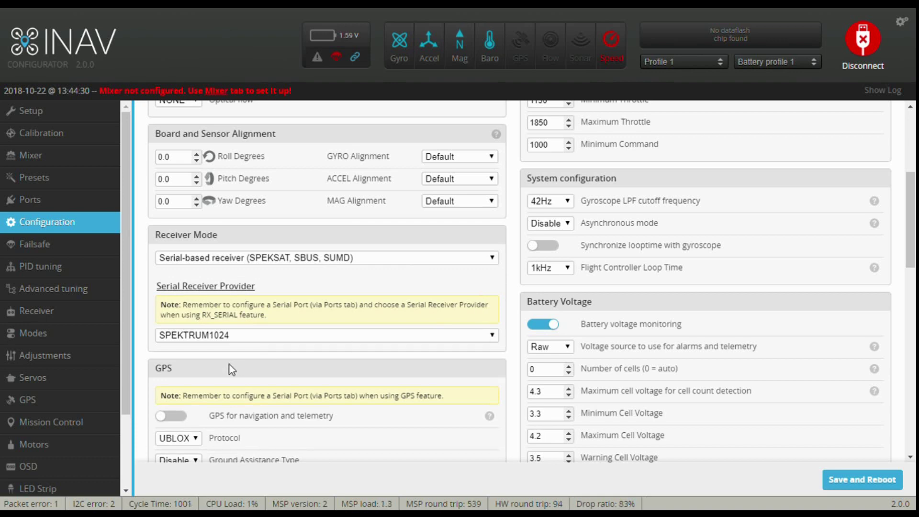
click(207, 375)
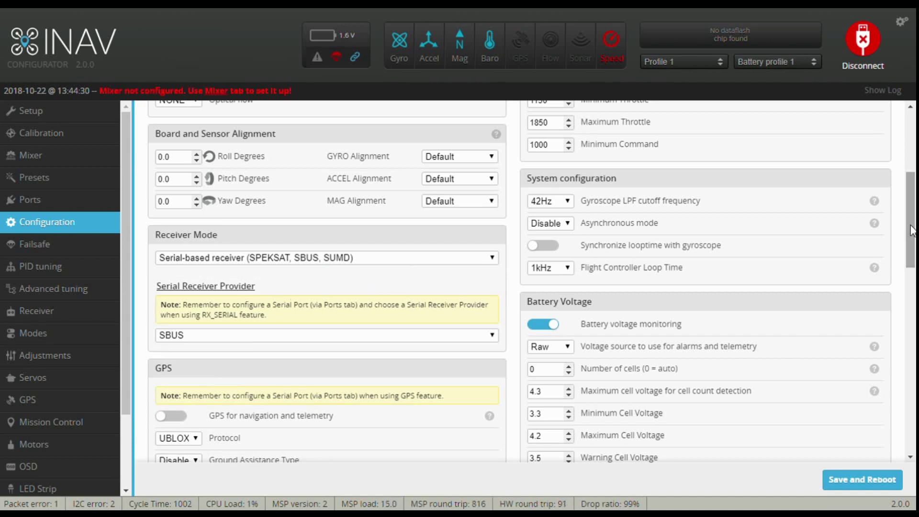
Enable GPS with Ground Assistance type set to Autodetect
drag(910, 239, 911, 281)
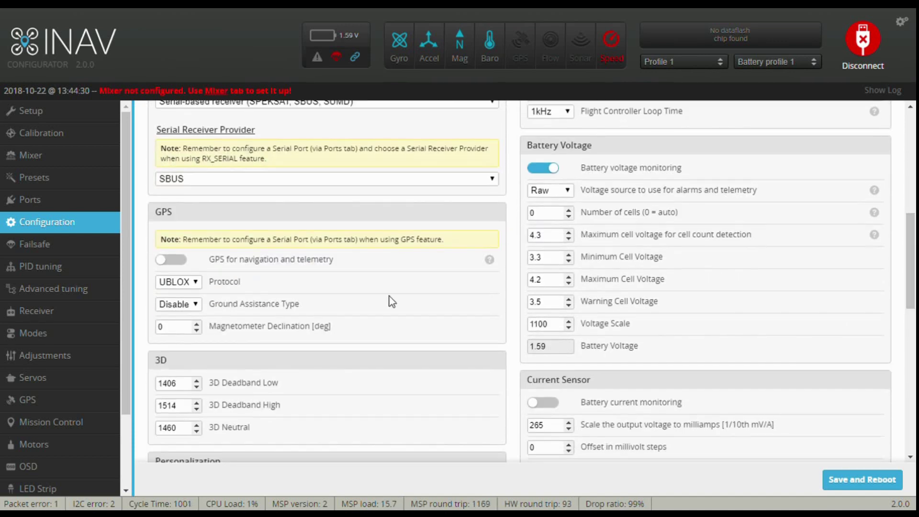
click(188, 264)
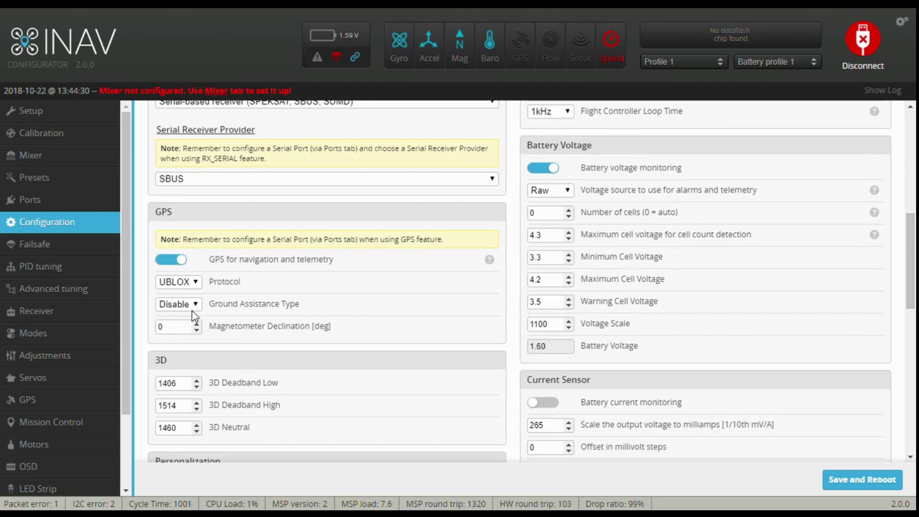
click(196, 325)
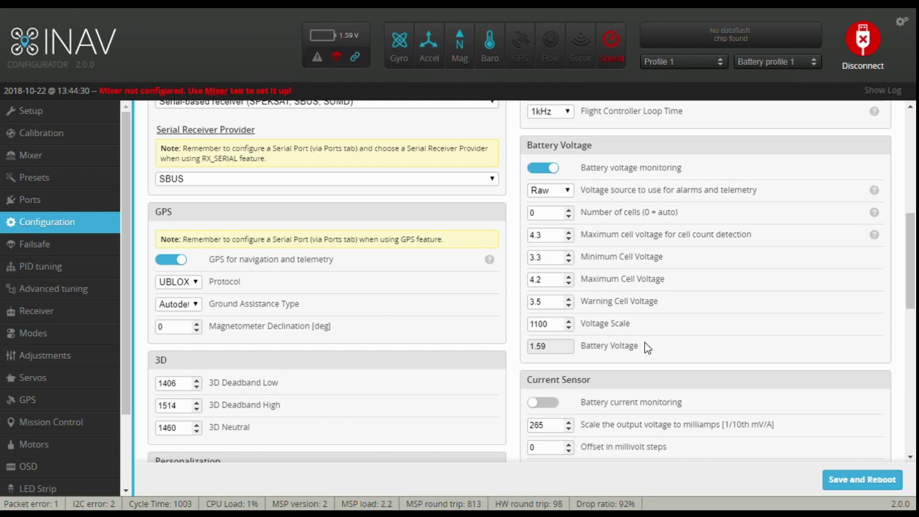
Enable CPU-based serial ports and Telemetry, then save and reboot the board
drag(915, 229, 915, 319)
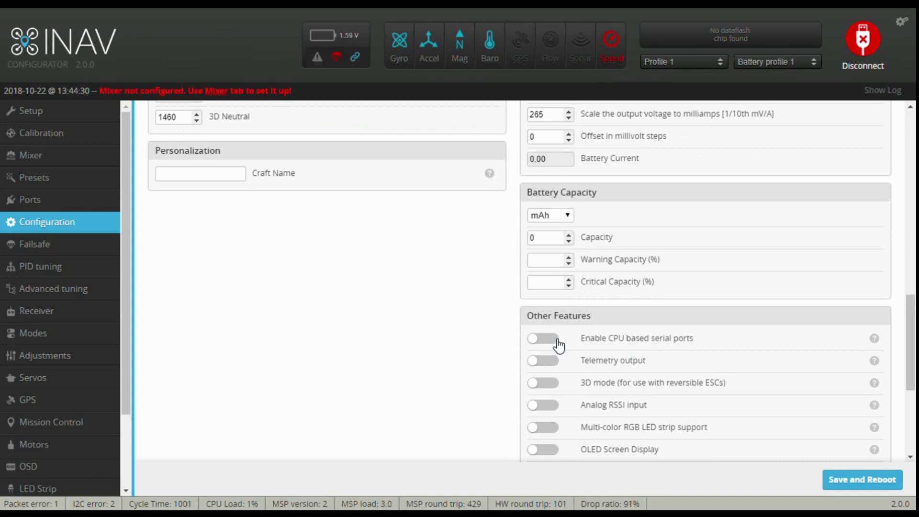
click(558, 345)
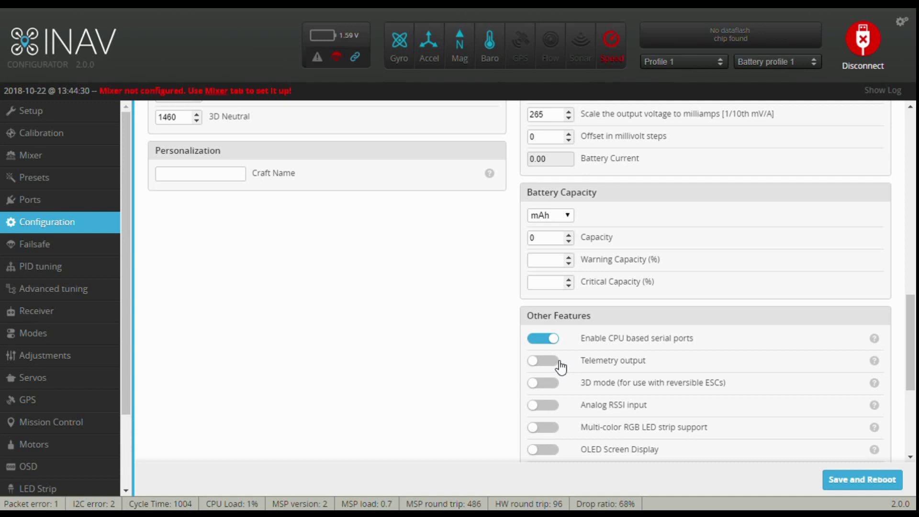
click(559, 364)
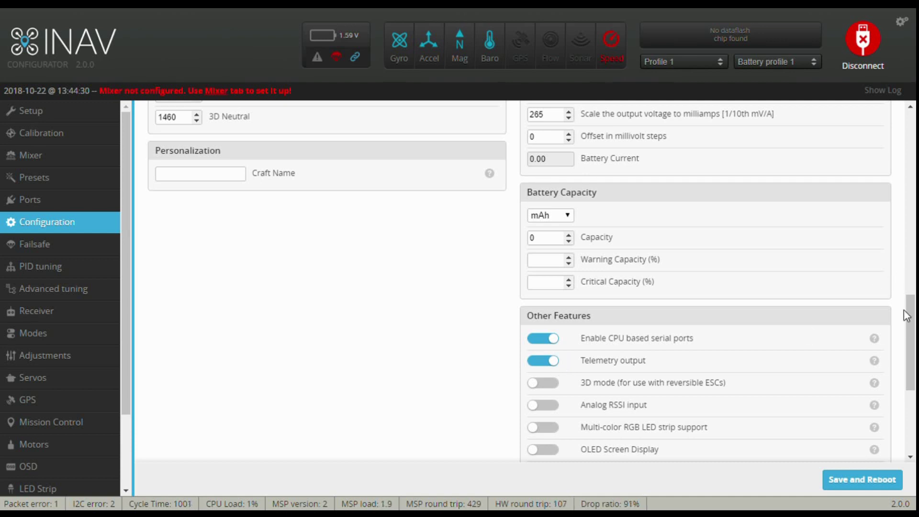
drag(911, 330, 914, 302)
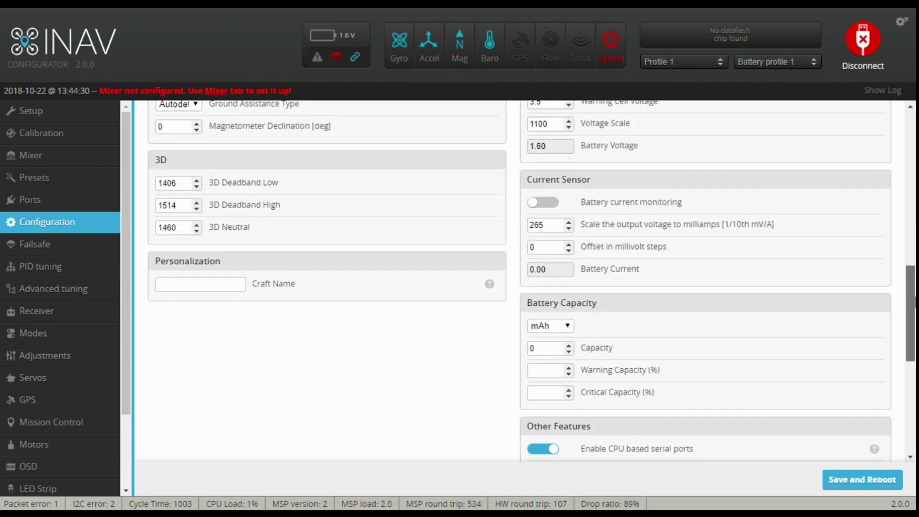
click(855, 487)
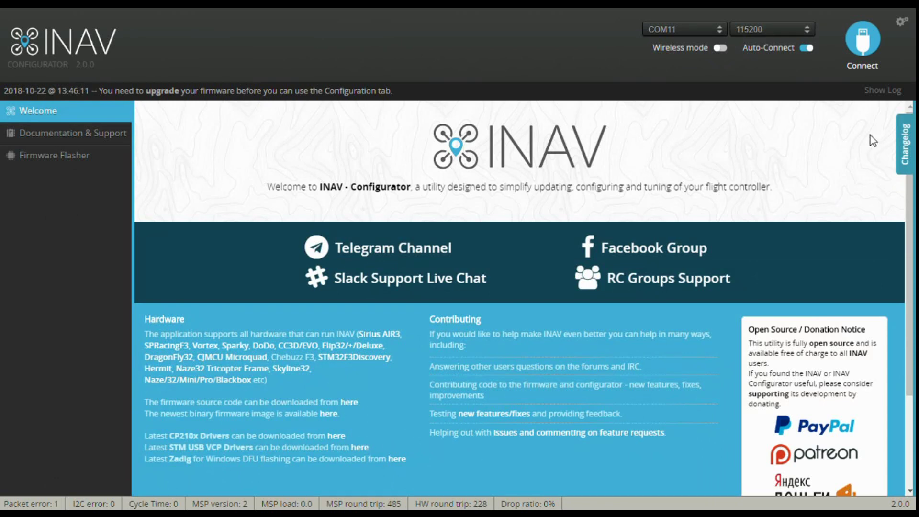
Reconnect to the rebooted board and view Ports, now listing SOFTSERIAL1
click(869, 35)
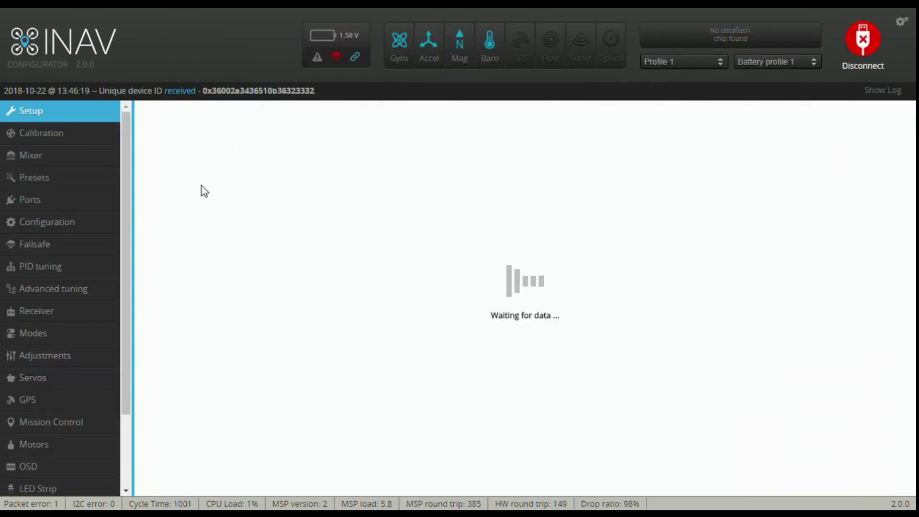
click(50, 199)
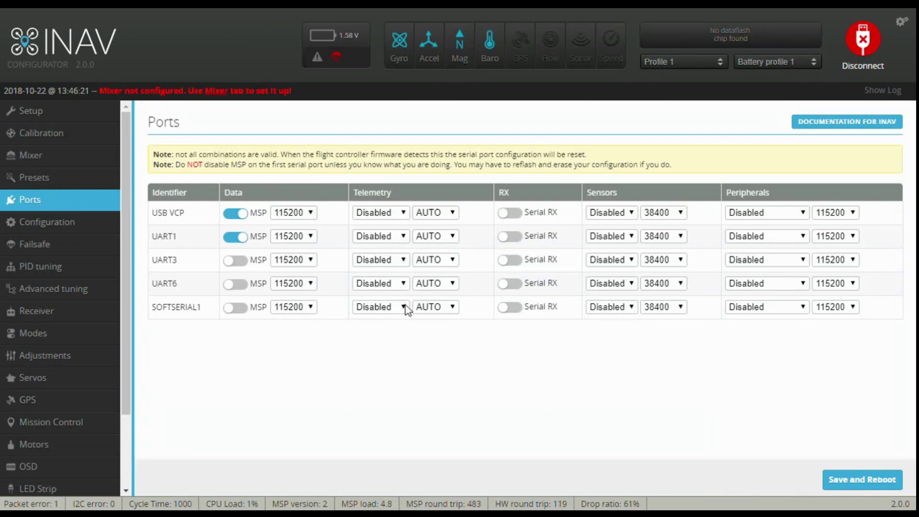
Set SmartPort on SOFTSERIAL1, MSP off on UART1, GPS at 57600 on UART6, then save and reboot
click(395, 361)
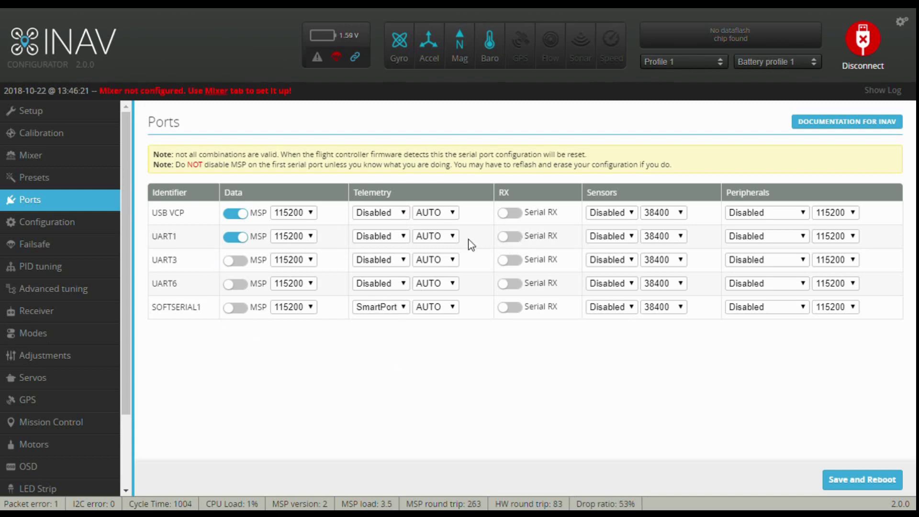
click(233, 239)
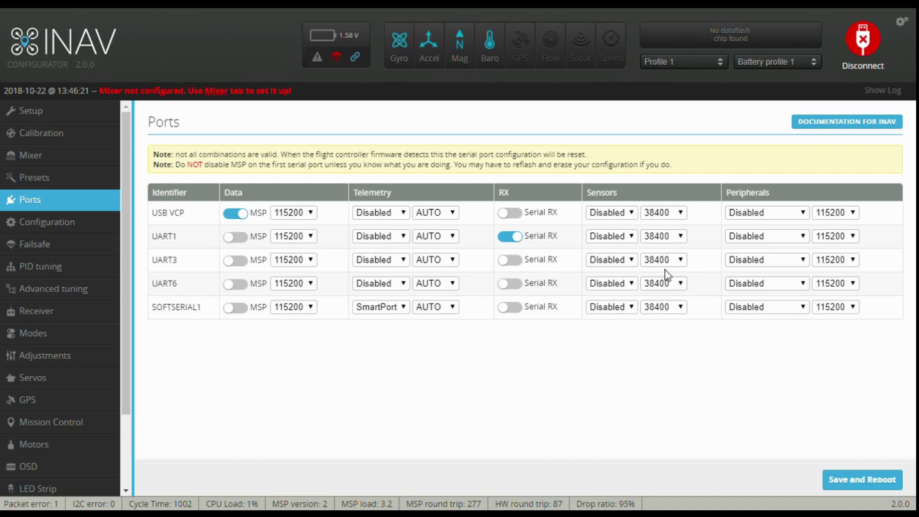
click(632, 283)
click(608, 306)
click(667, 330)
click(858, 482)
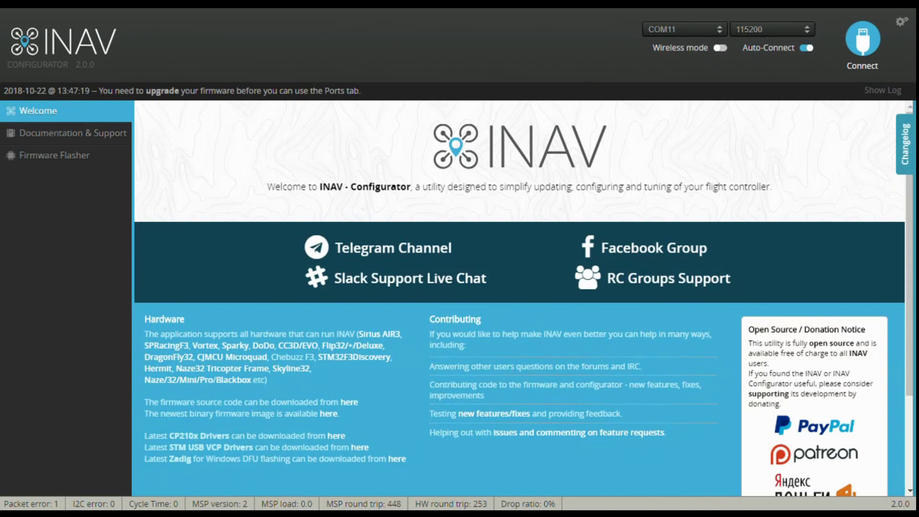
Reconnect, set the receiver to Serial-based SBUS in Configuration, and save and reboot
click(867, 42)
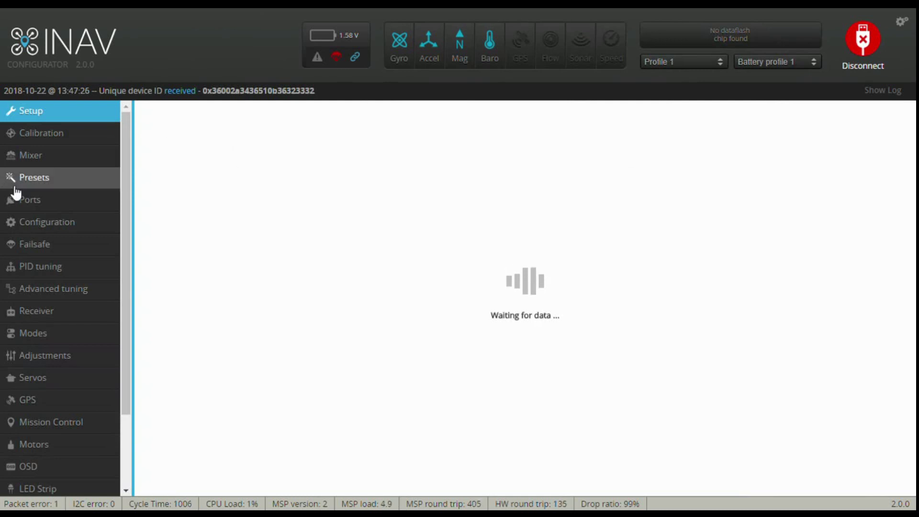
click(29, 200)
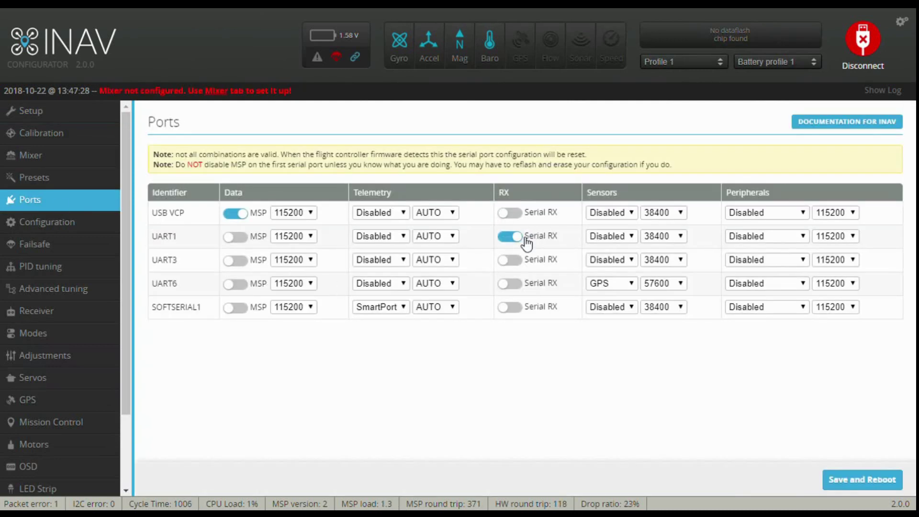
click(48, 224)
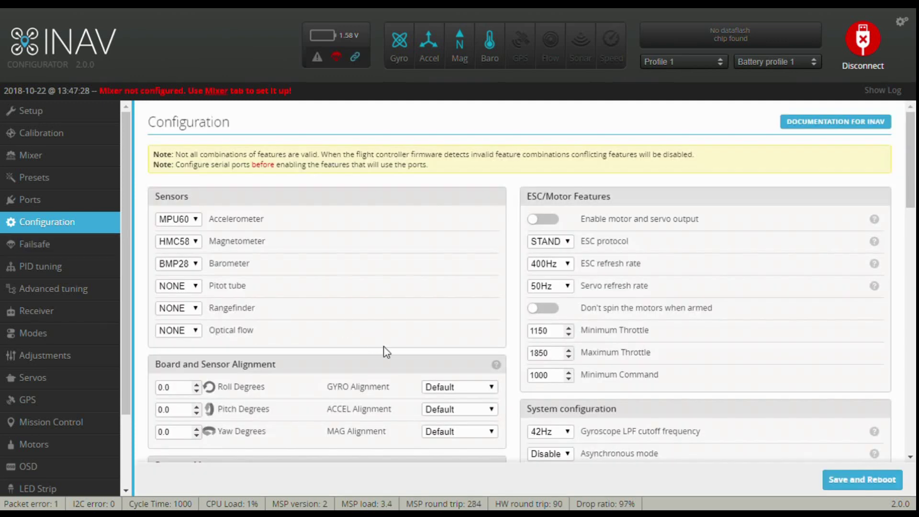
click(912, 409)
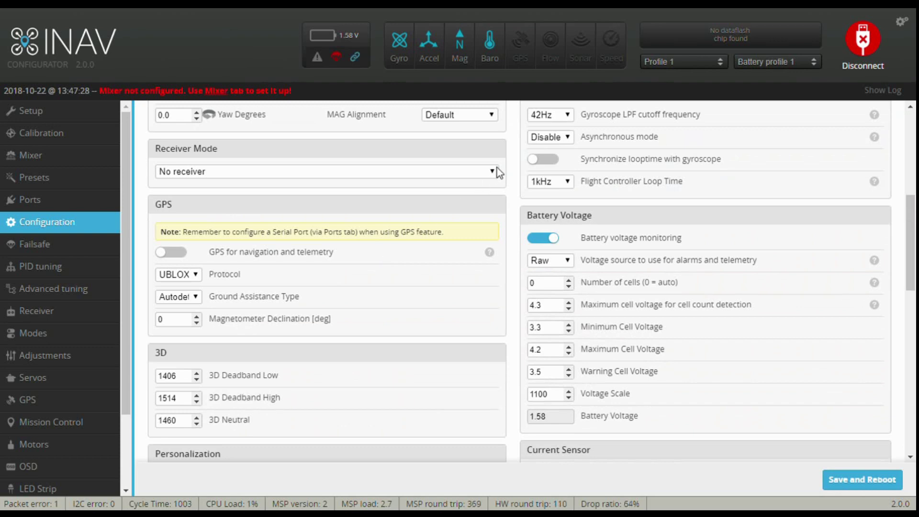
click(341, 187)
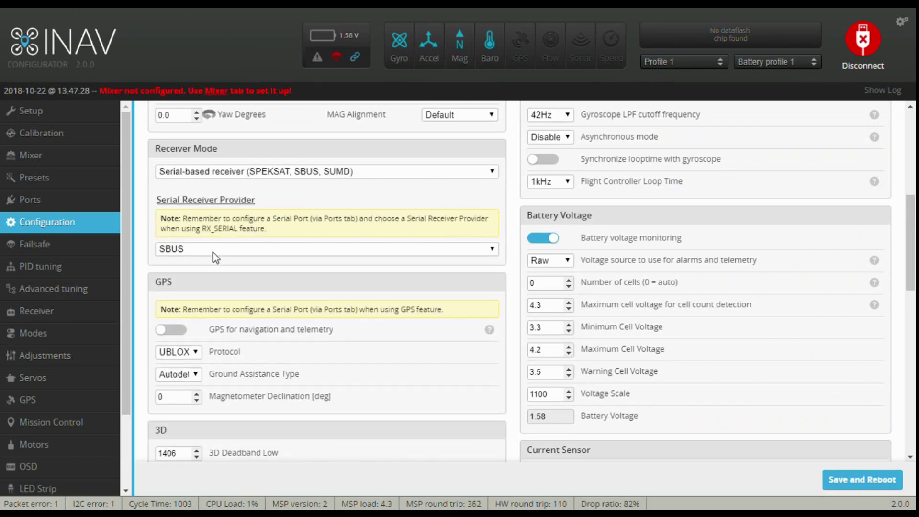
click(879, 483)
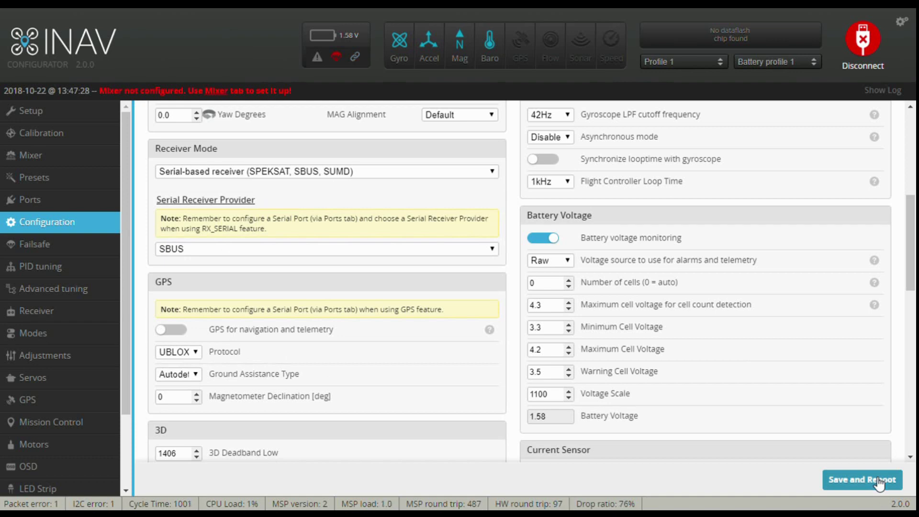
click(879, 481)
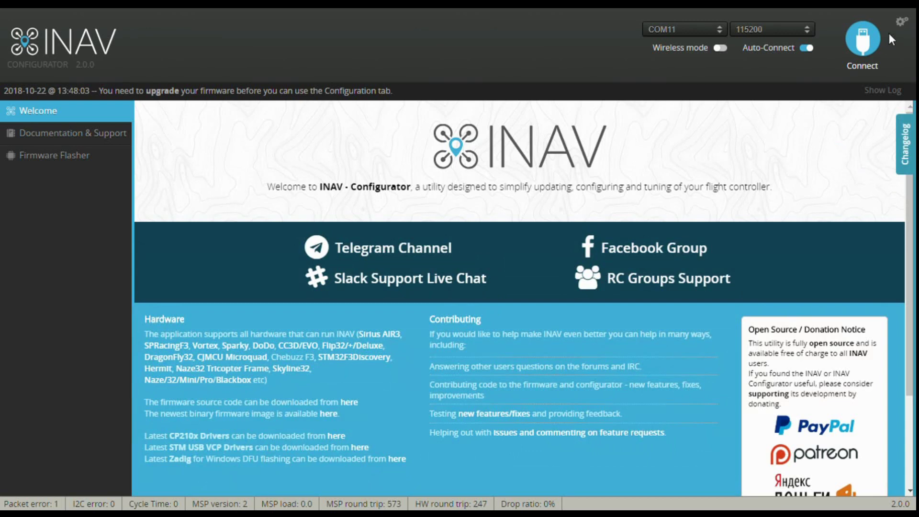
Reconnect, review Configuration, and check the live receiver channel bars
click(864, 38)
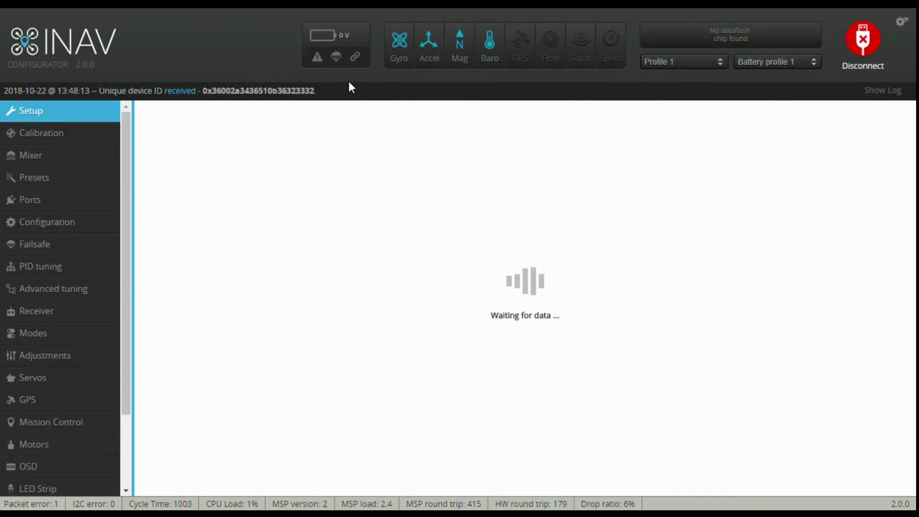
click(50, 223)
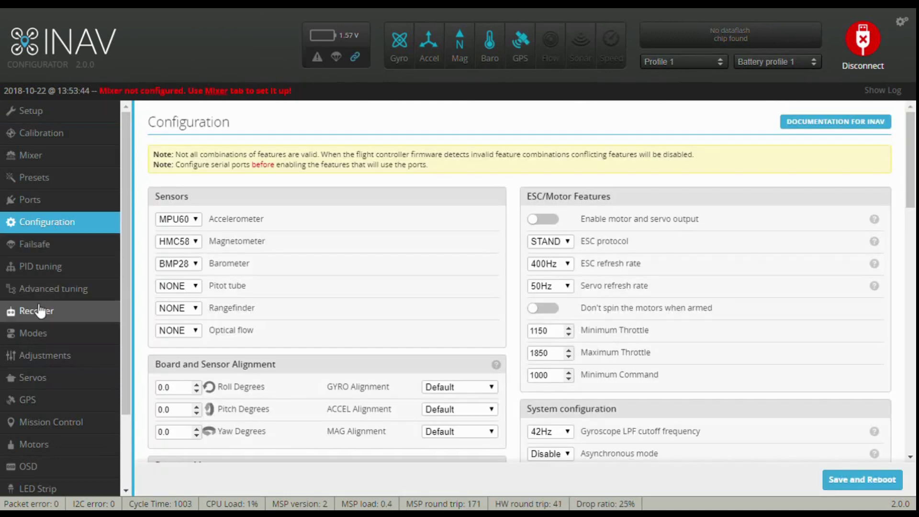
click(39, 311)
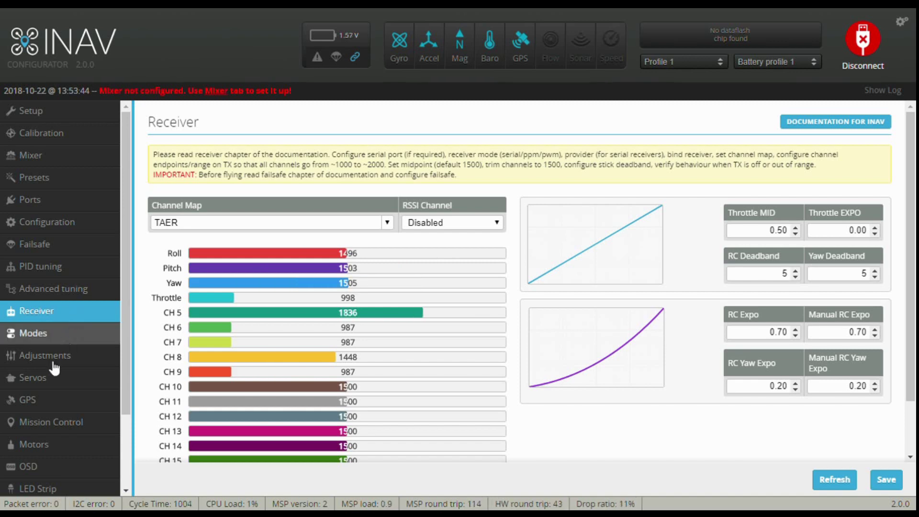
Inspect the GPS tab showing messages at 5.0 Hz, still awaiting a 3D fix
click(36, 401)
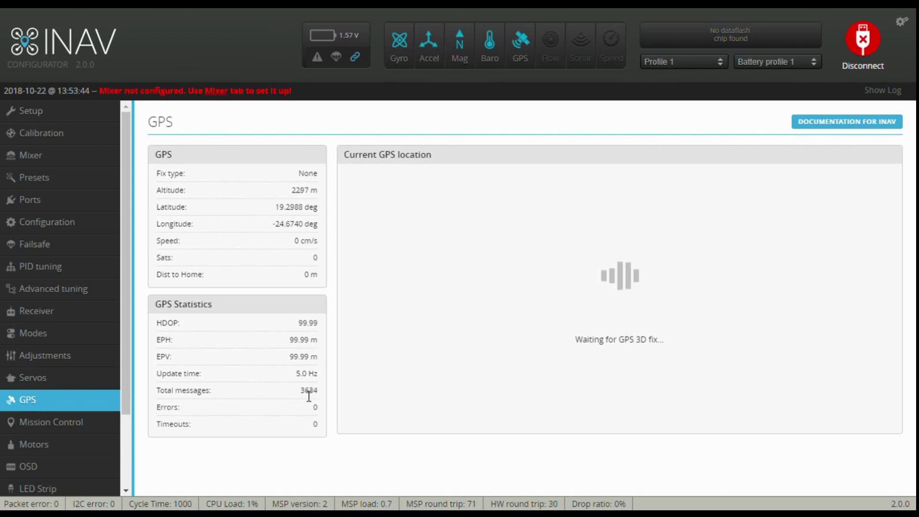
drag(156, 323, 322, 397)
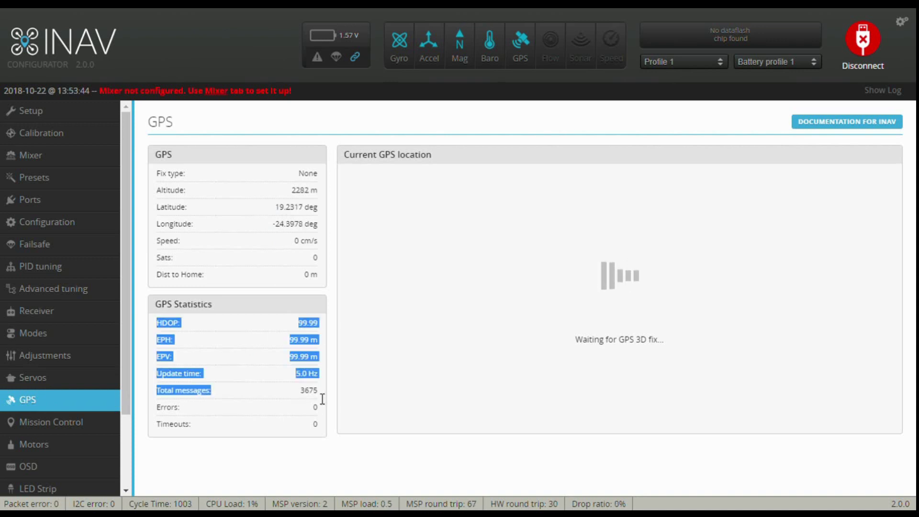
click(322, 398)
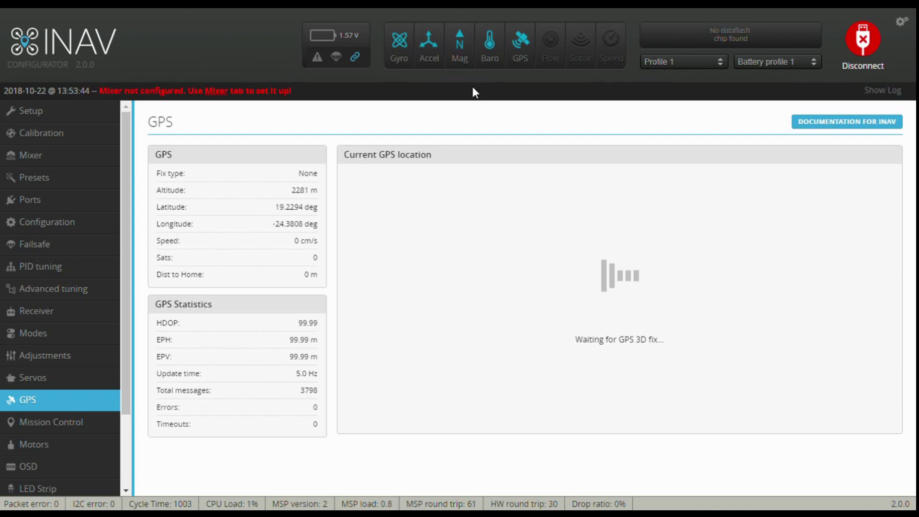
drag(128, 294, 125, 419)
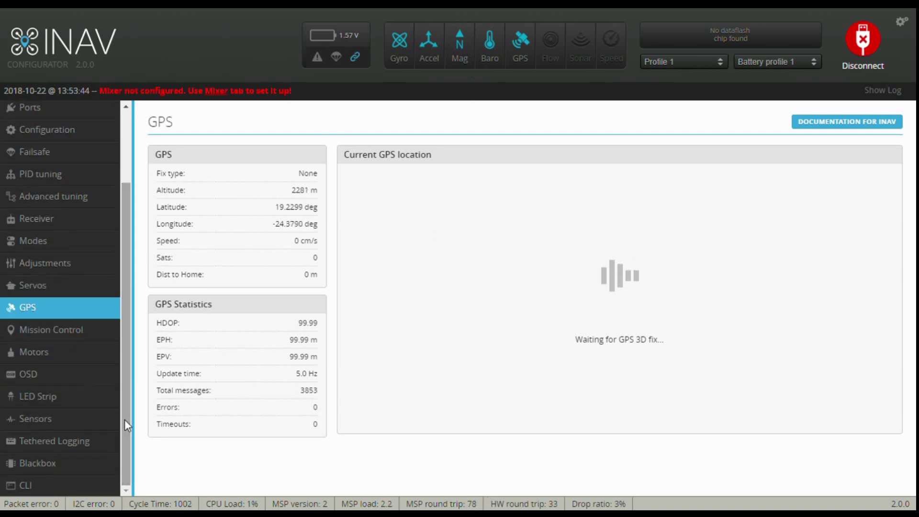
In the CLI, run 'telemetry' then 'set telemetry' to list the telemetry settings
click(37, 487)
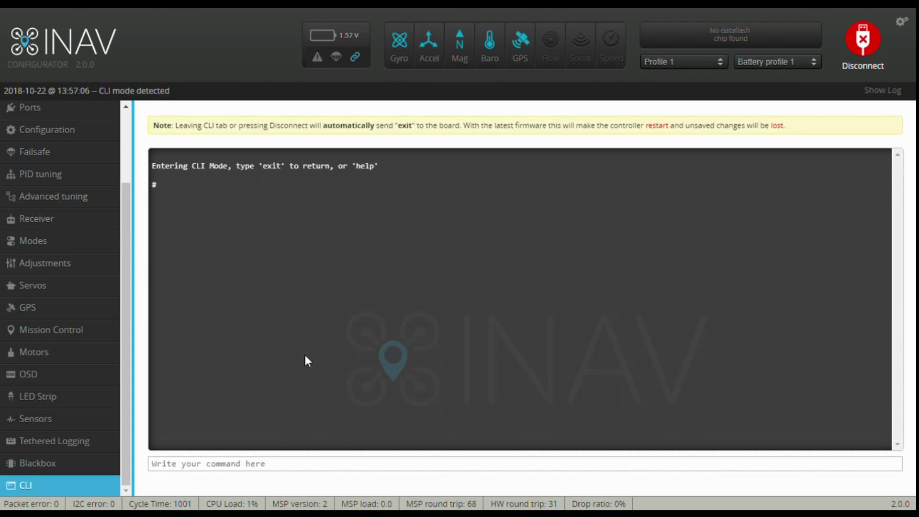
text(tele)
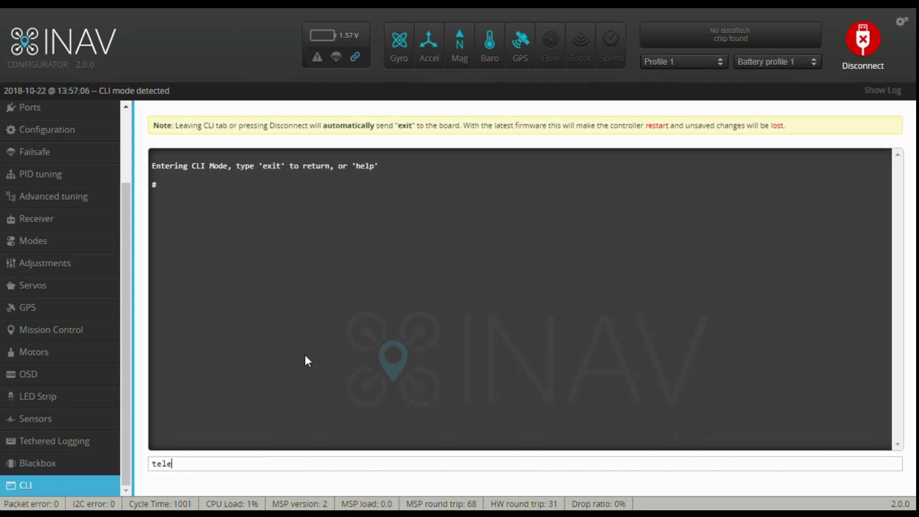
text(metry)
key(Return)
text(set telemetry)
key(Return)
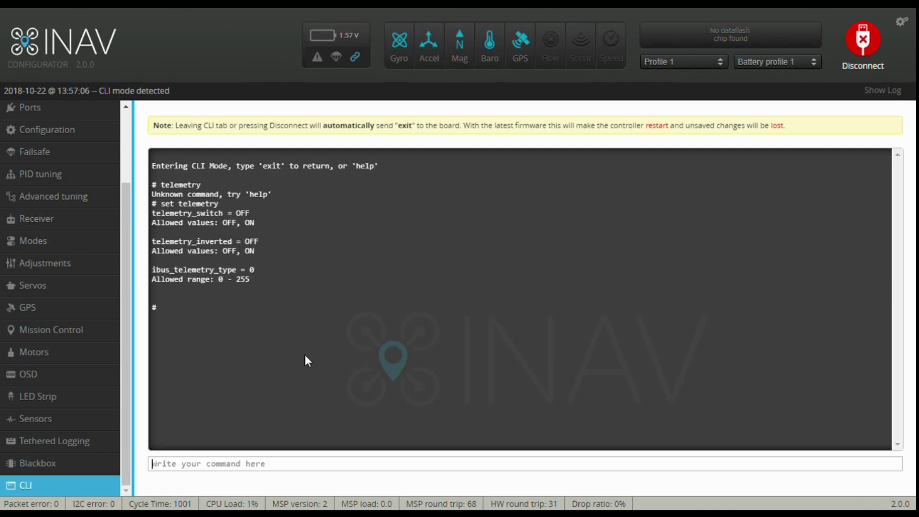